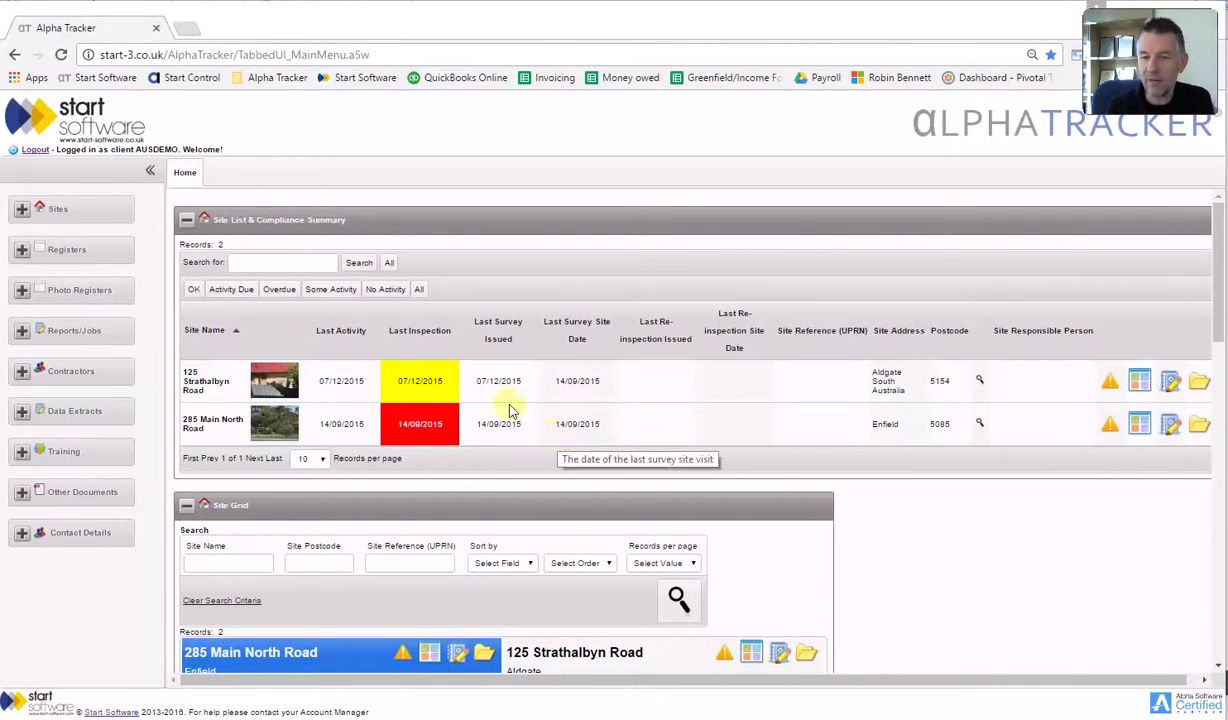
- Look through the home page's site grid, asbestos dashboards, report list and site map
scroll(445, 405, down, 1)
scroll(781, 419, down, 3)
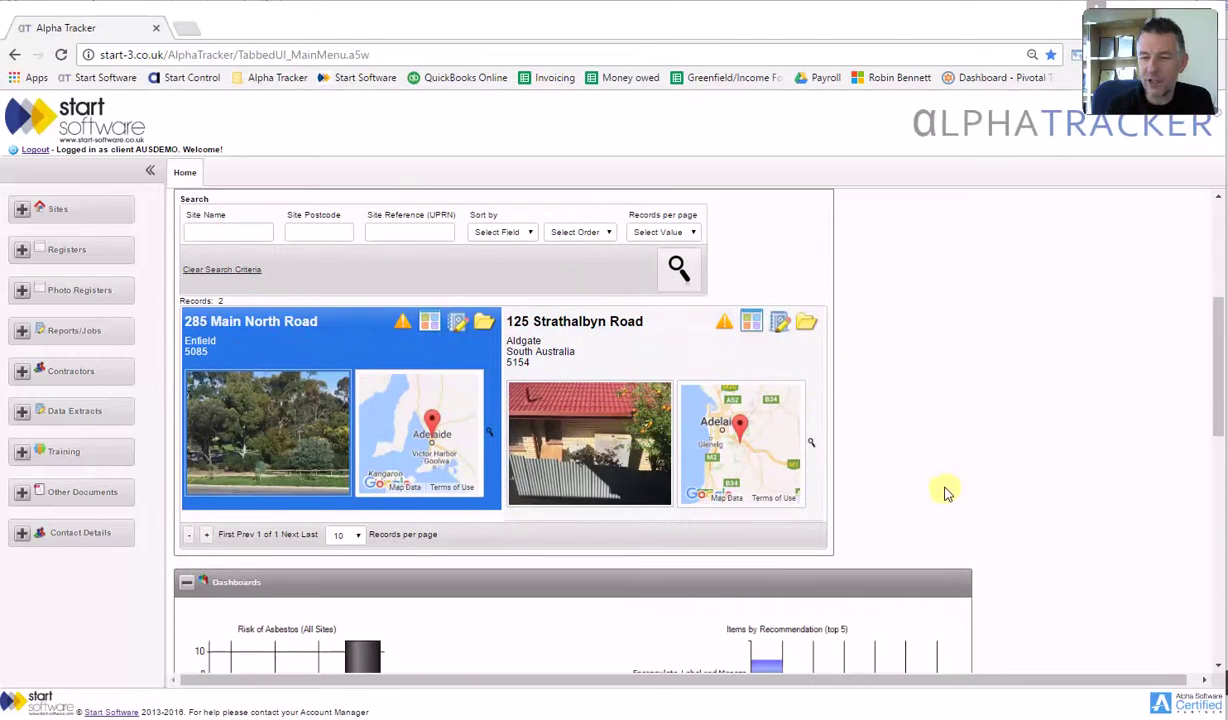
scroll(943, 487, down, 4)
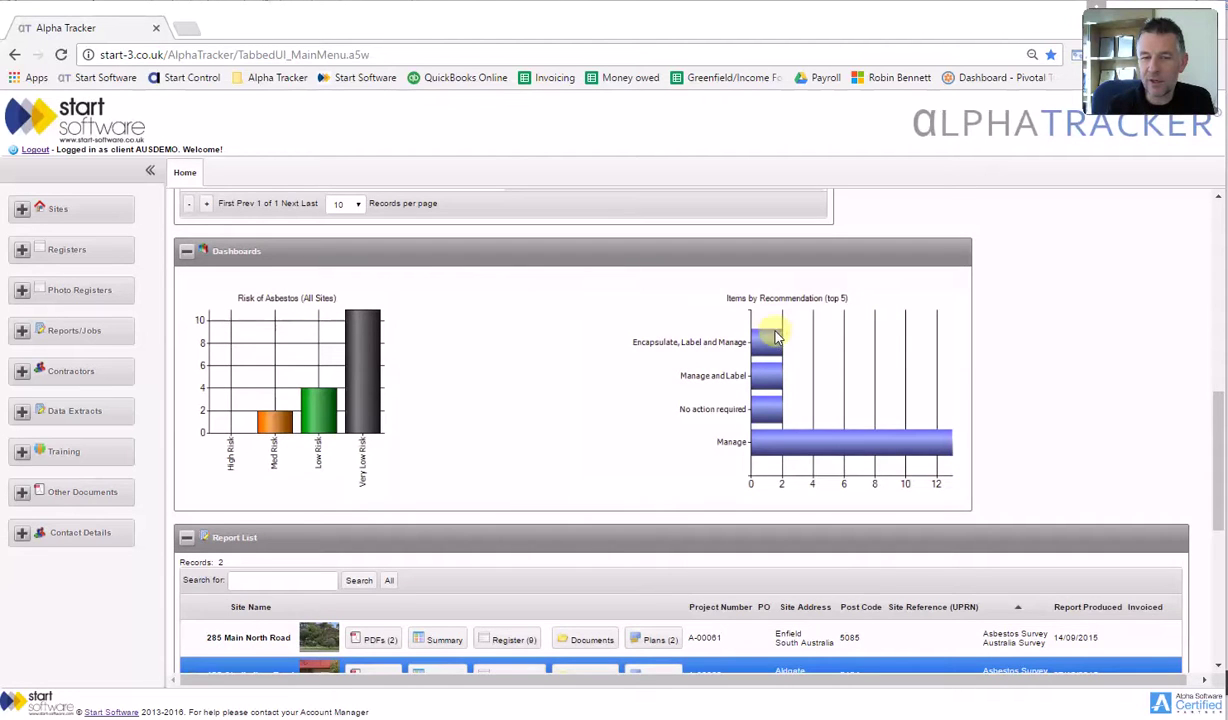
scroll(775, 330, down, 1)
scroll(781, 338, down, 1)
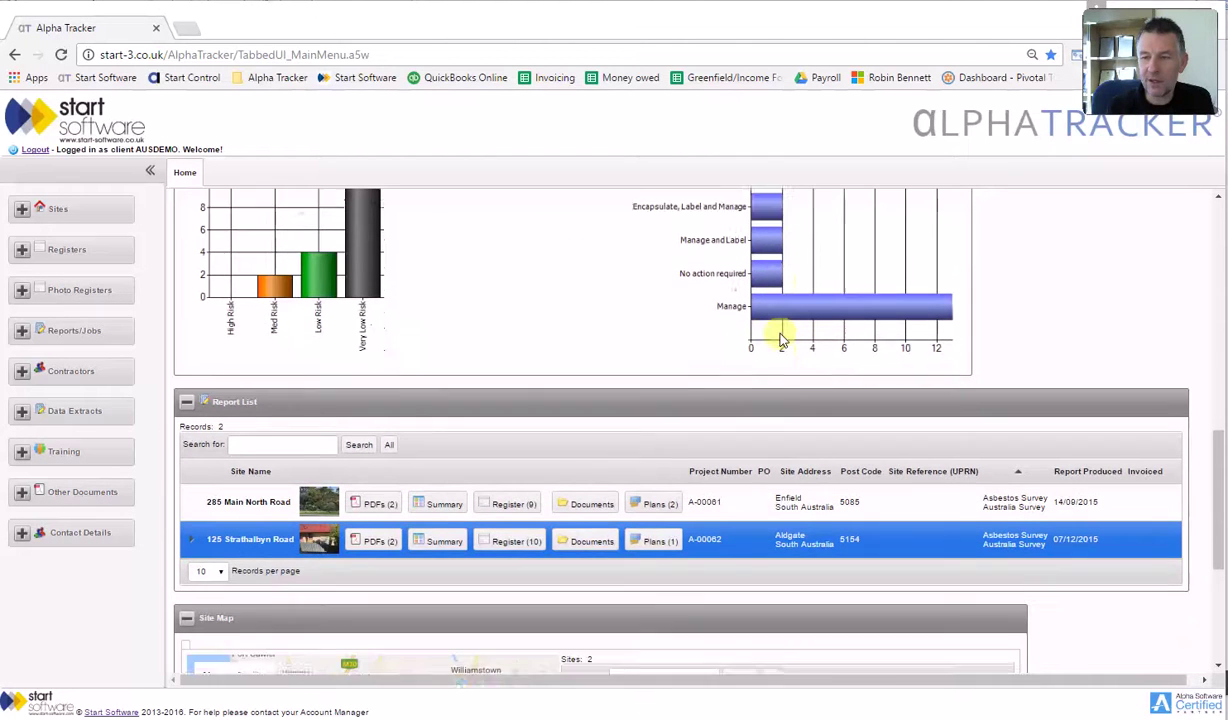
scroll(781, 339, down, 1)
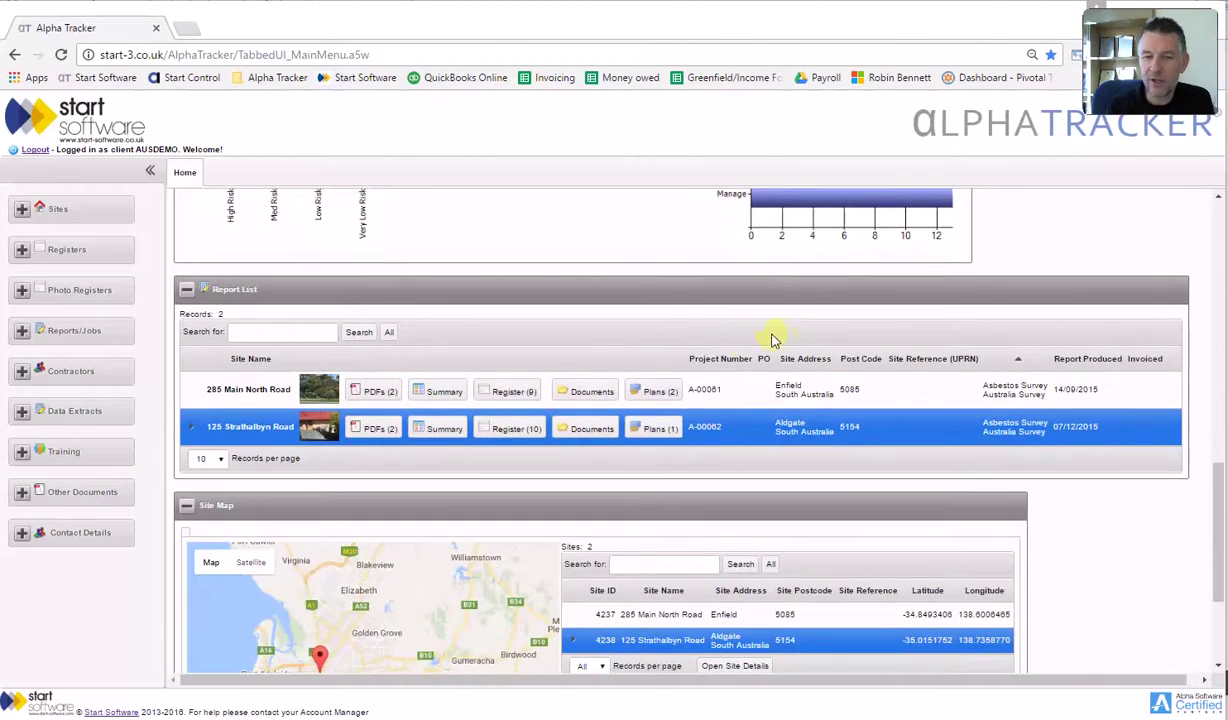
scroll(330, 342, down, 1)
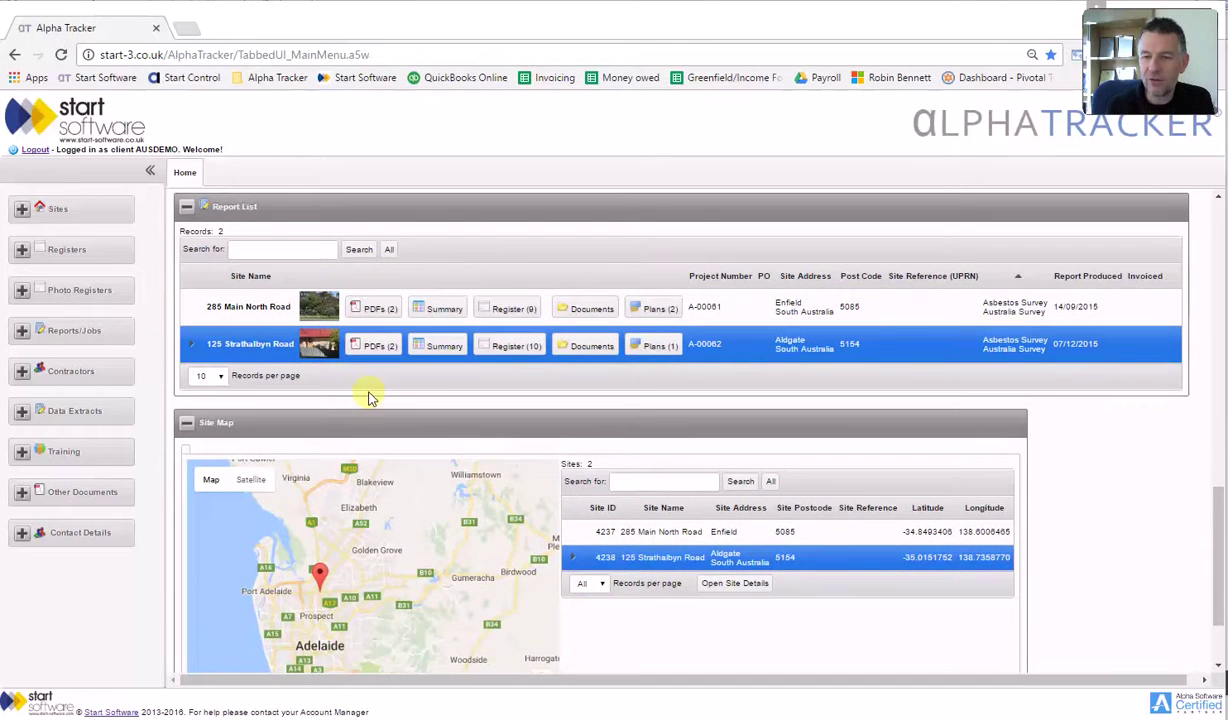
scroll(368, 398, down, 3)
scroll(485, 468, up, 1)
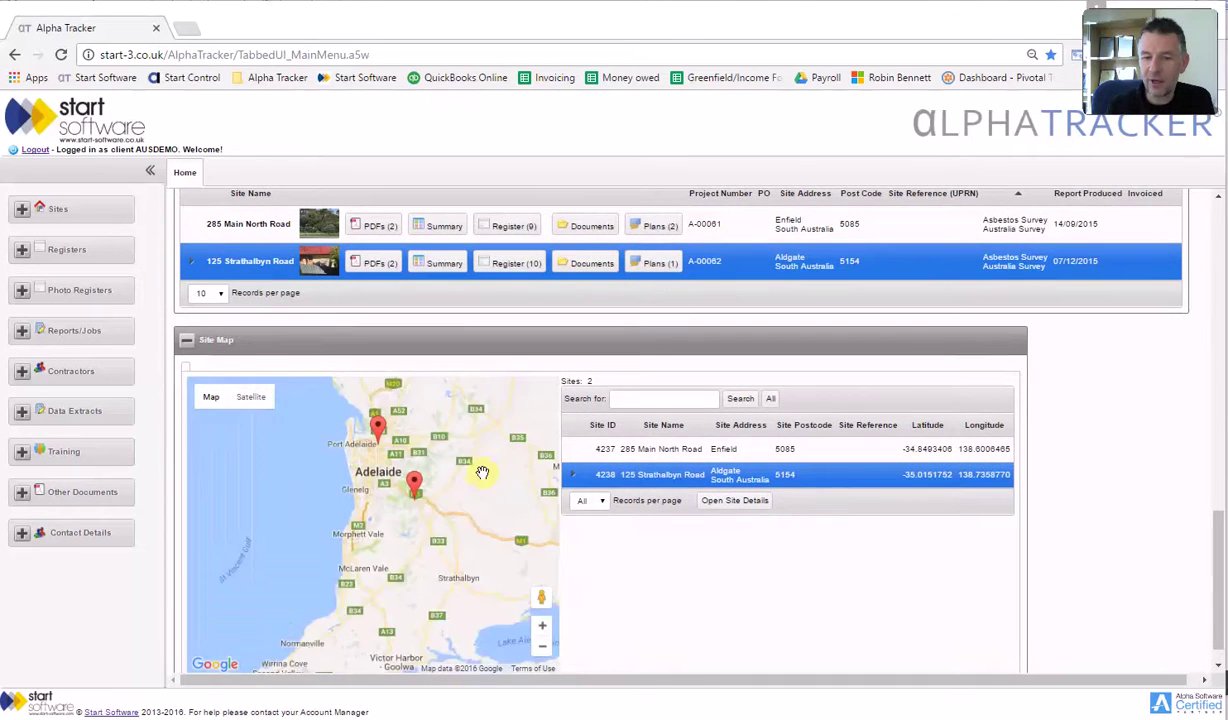
scroll(435, 460, up, 1)
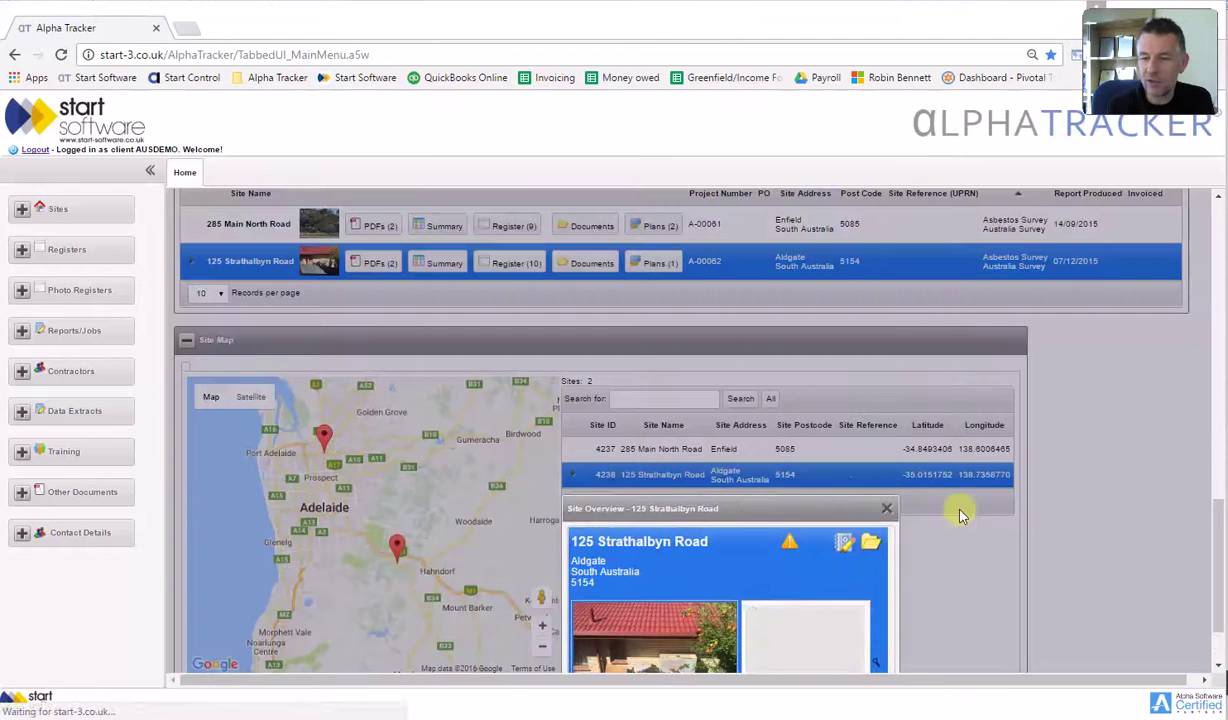
scroll(1006, 514, down, 1)
scroll(1006, 518, up, 1)
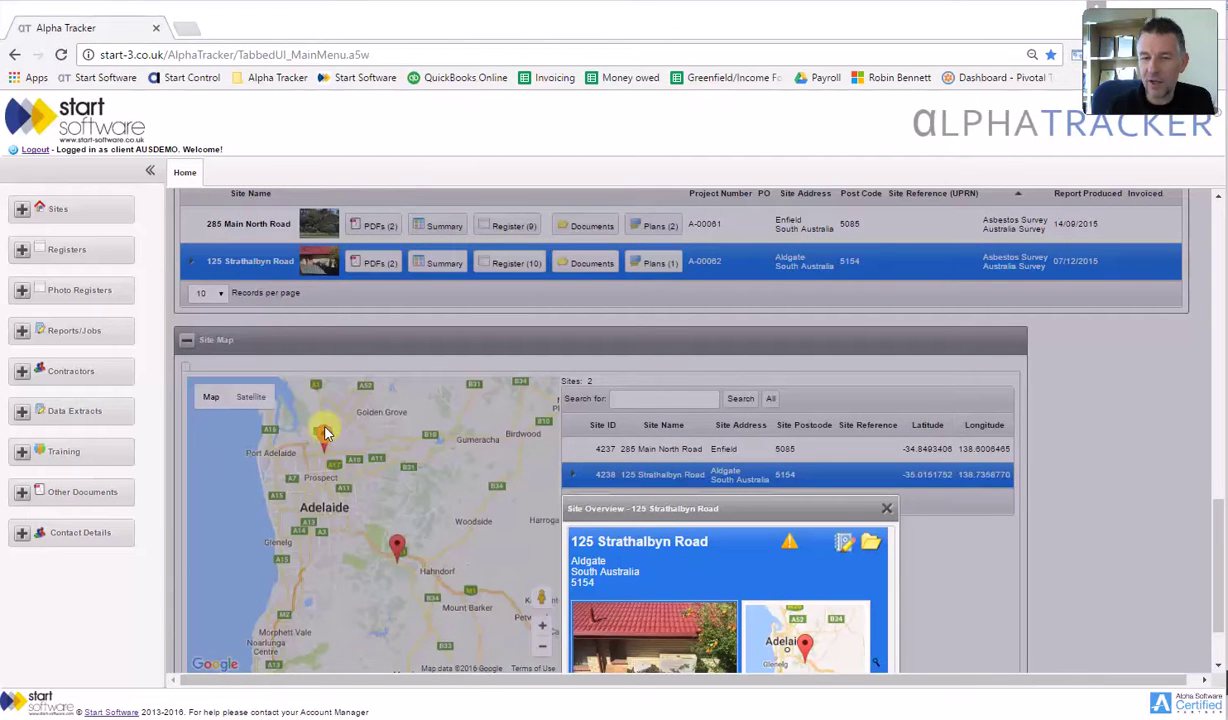
scroll(750, 335, up, 1)
scroll(750, 335, up, 6)
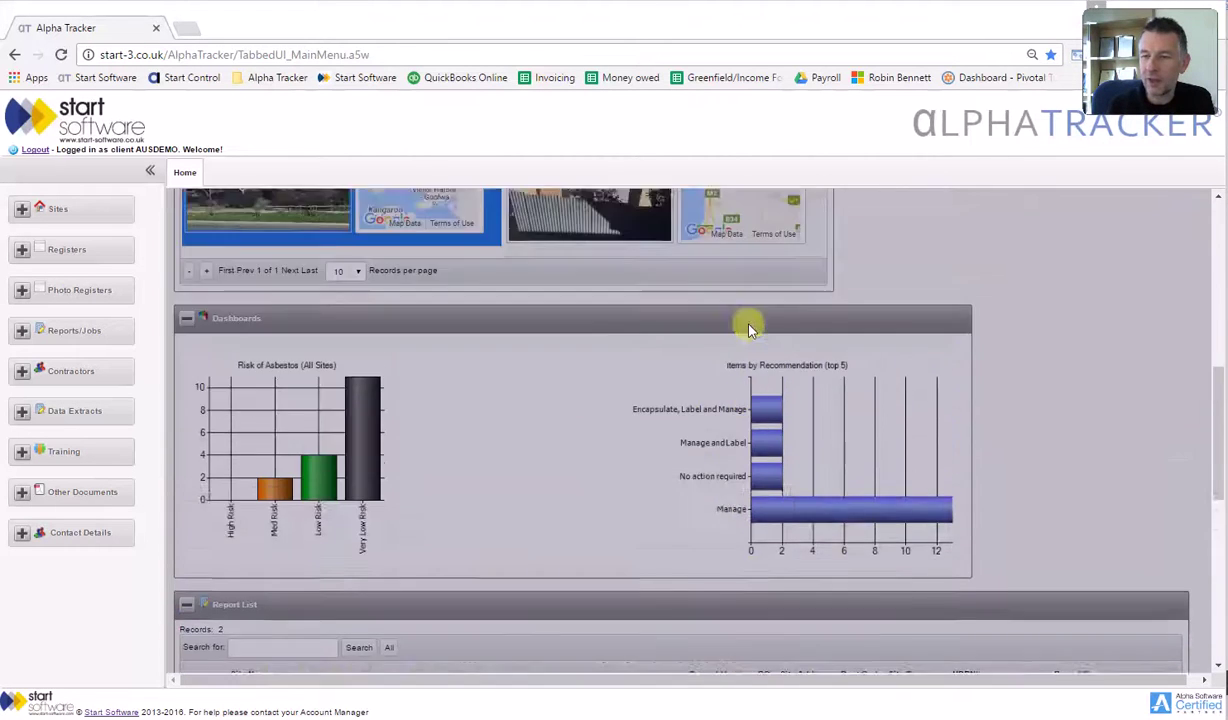
scroll(745, 391, down, 6)
scroll(810, 497, down, 2)
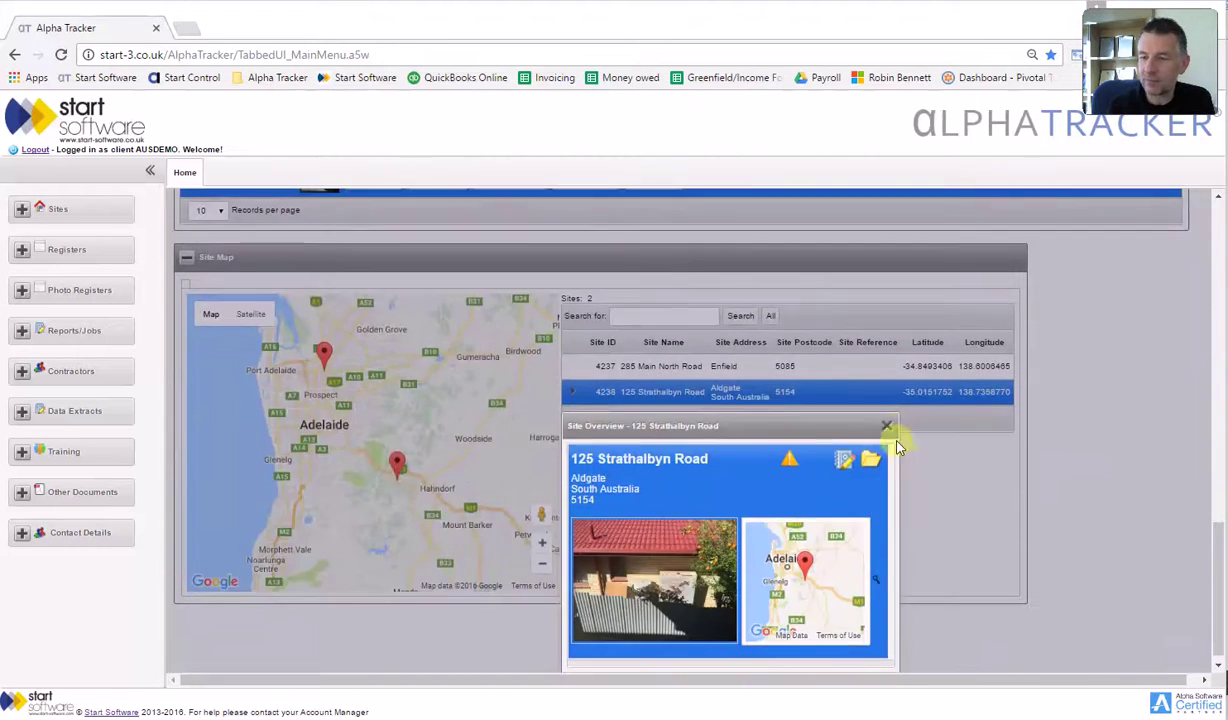
scroll(871, 416, up, 8)
scroll(690, 325, up, 5)
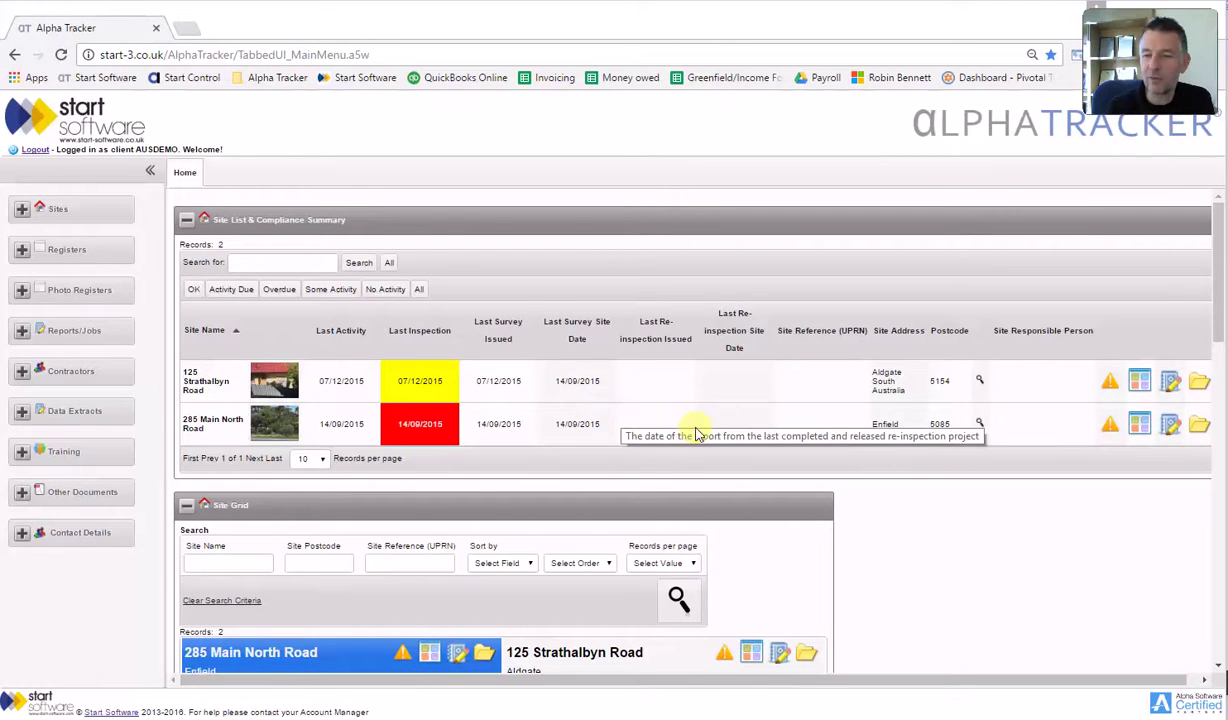
scroll(692, 435, down, 3)
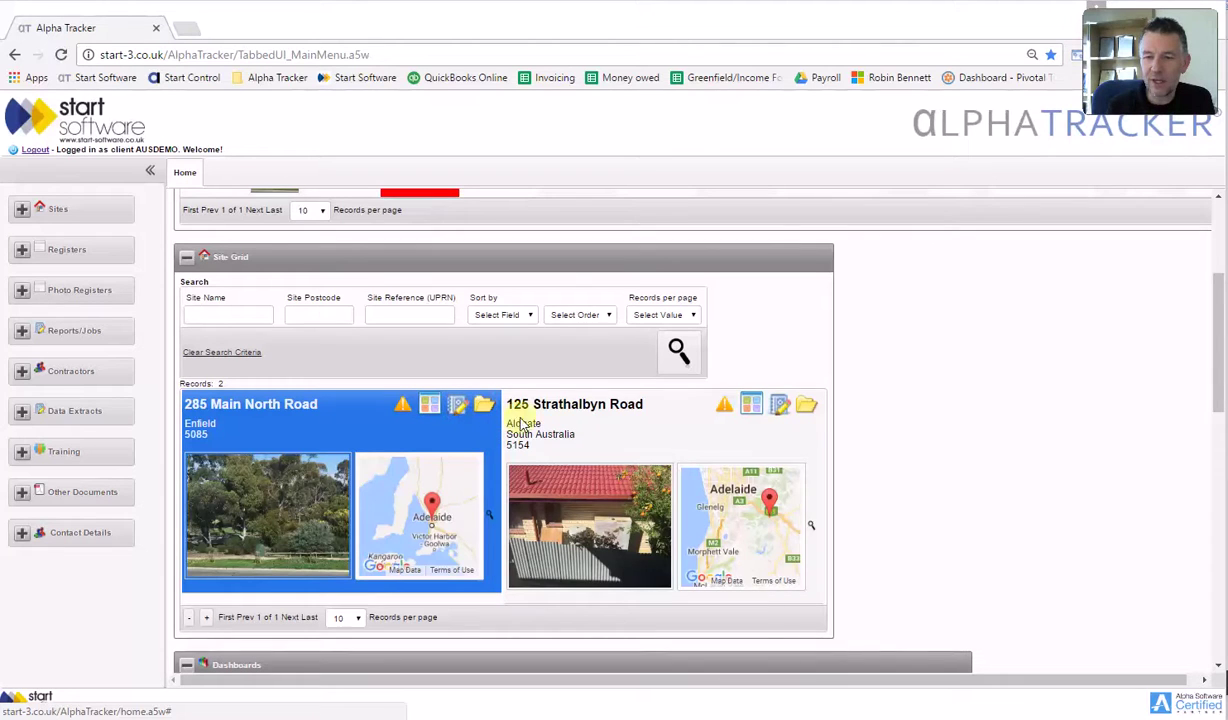
scroll(356, 330, down, 5)
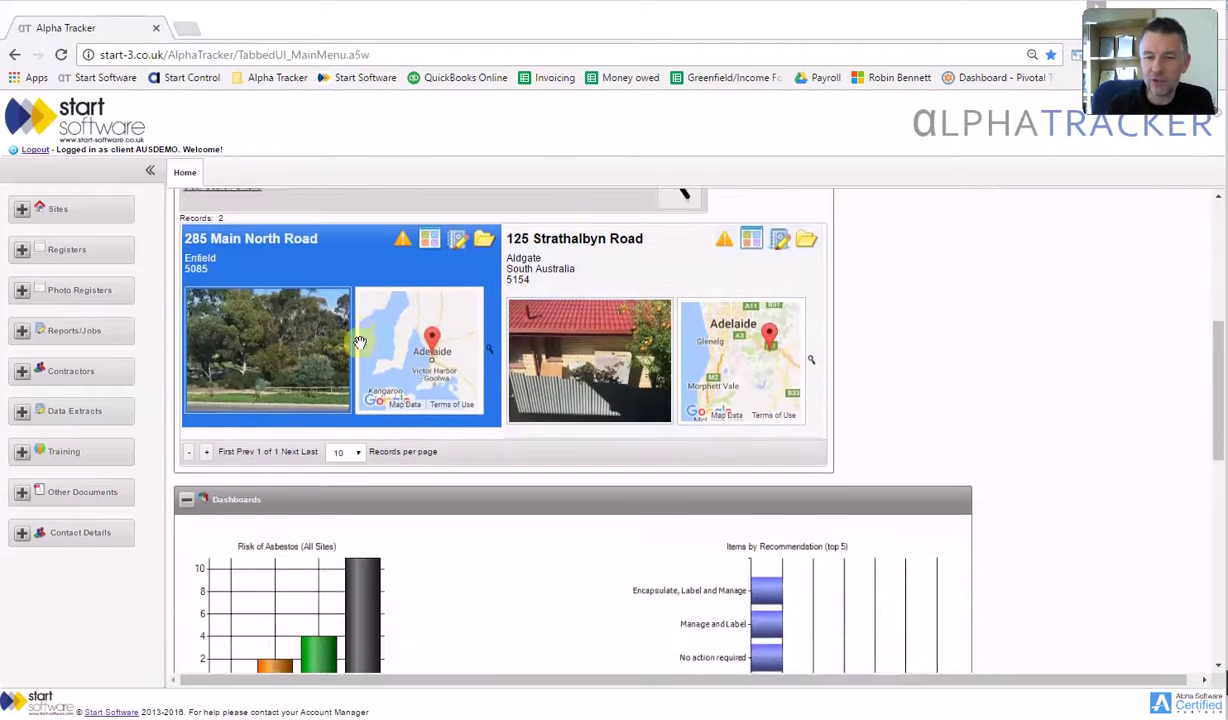
scroll(362, 348, down, 2)
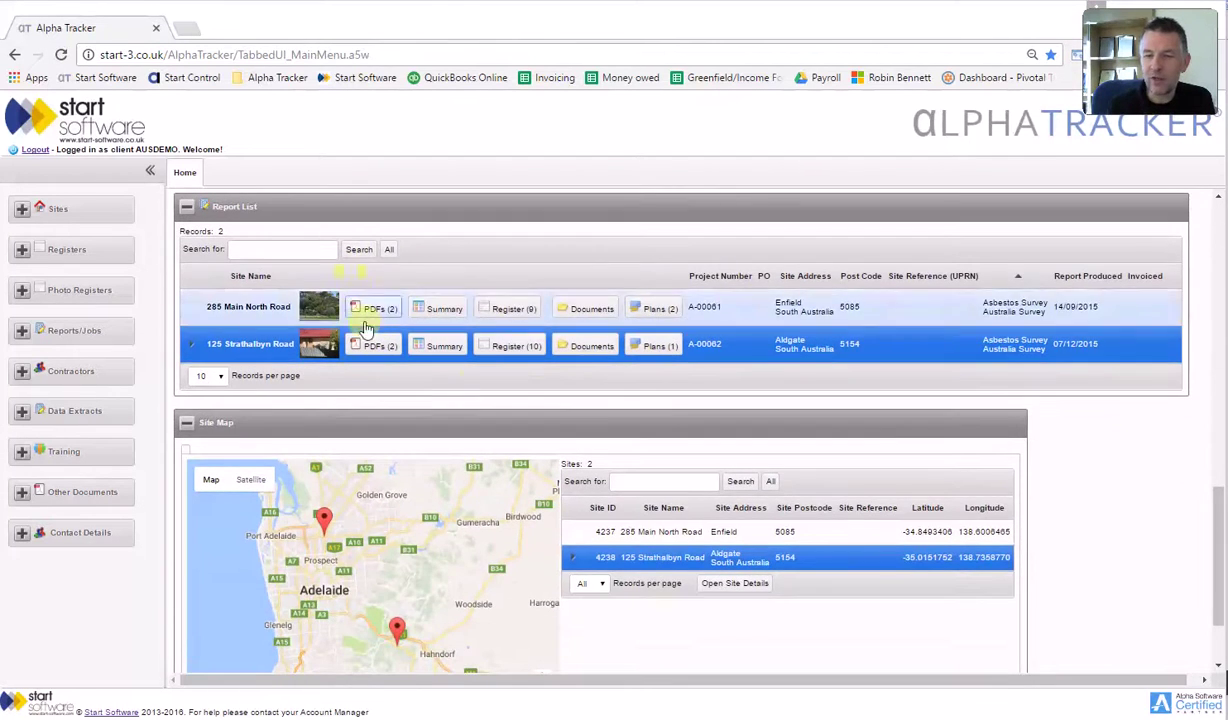
scroll(368, 316, down, 1)
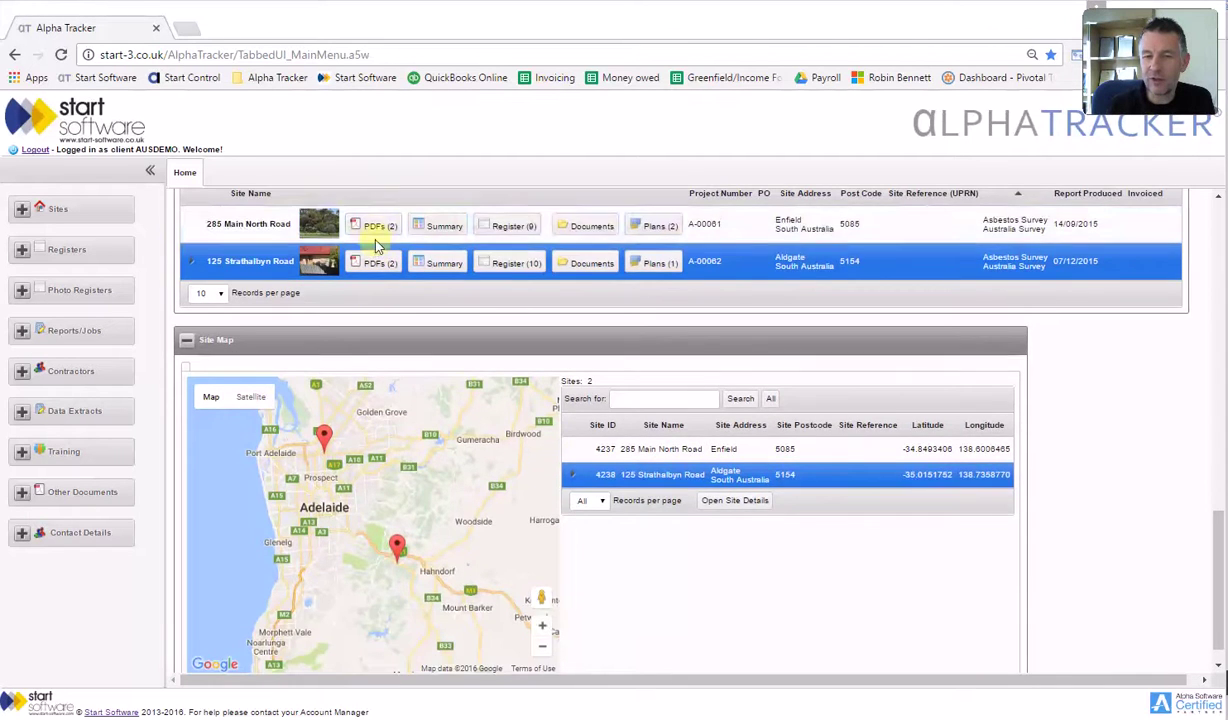
click(370, 225)
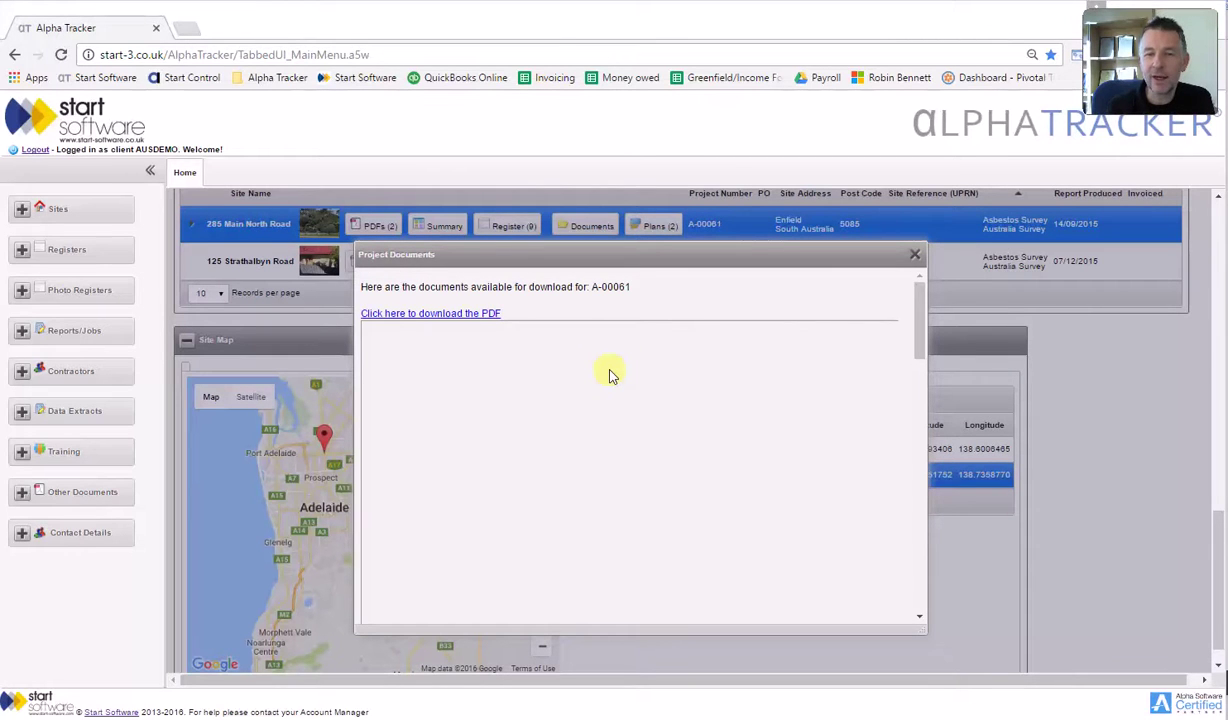
scroll(612, 375, down, 5)
scroll(610, 370, down, 15)
scroll(610, 370, down, 10)
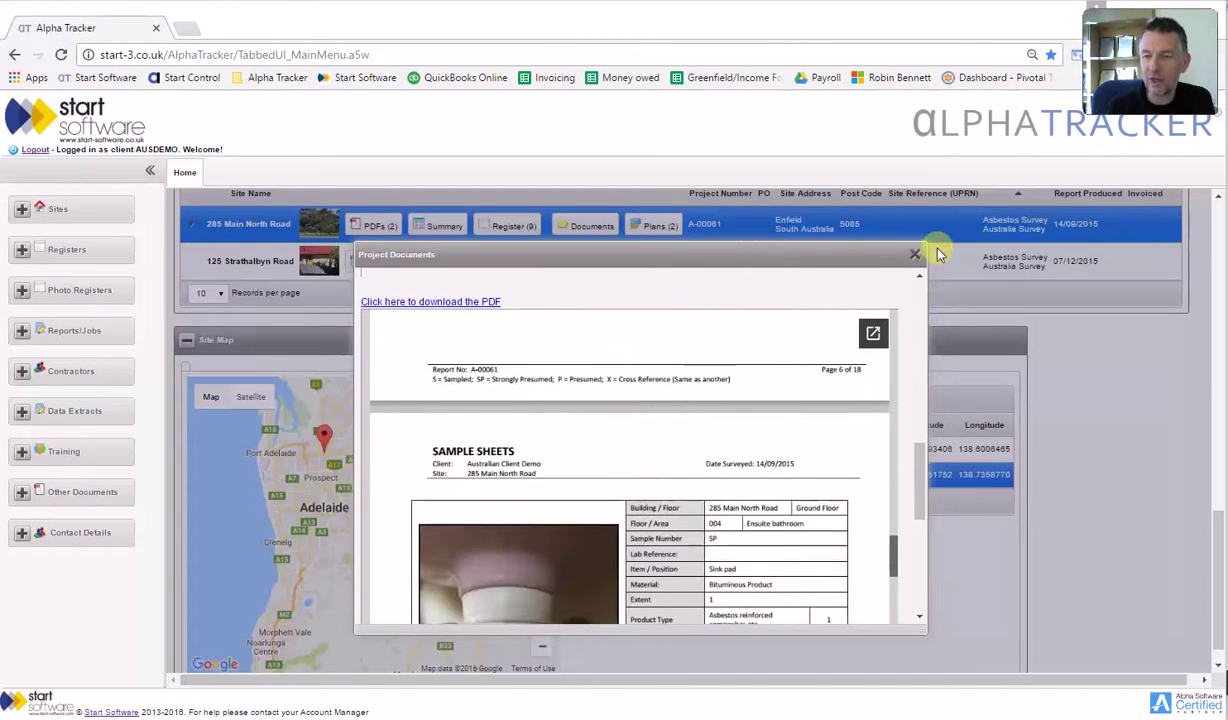
click(913, 258)
scroll(705, 274, up, 2)
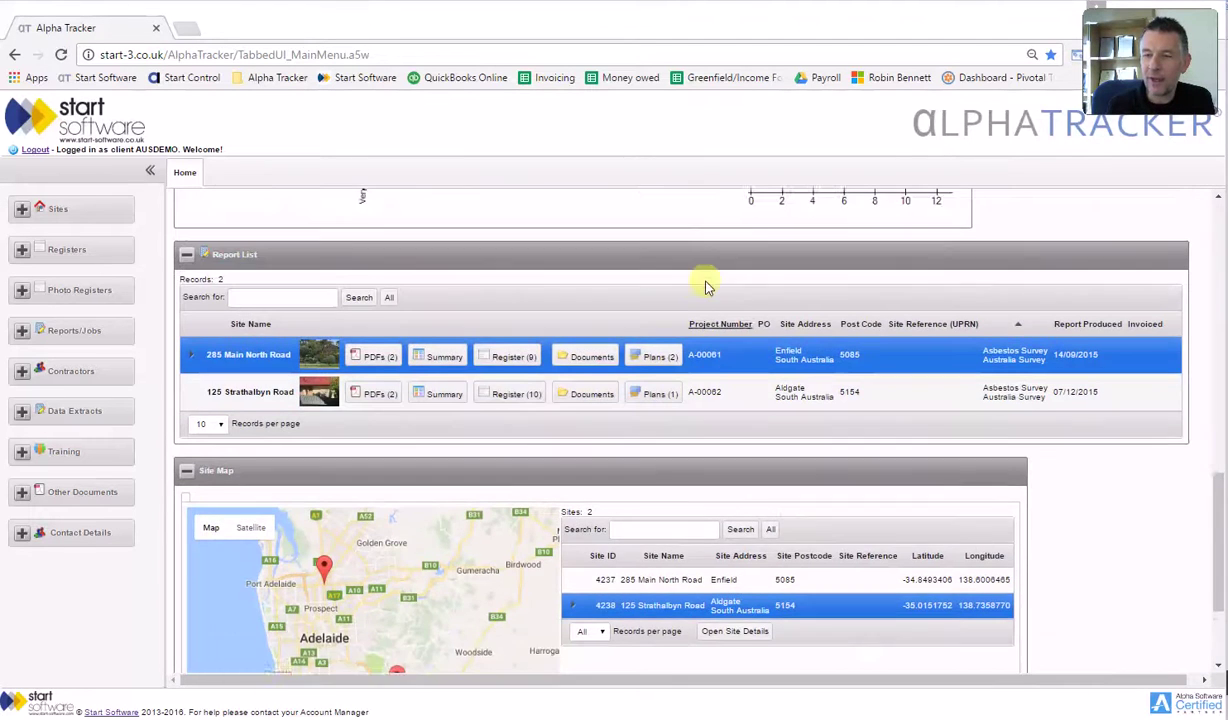
click(655, 390)
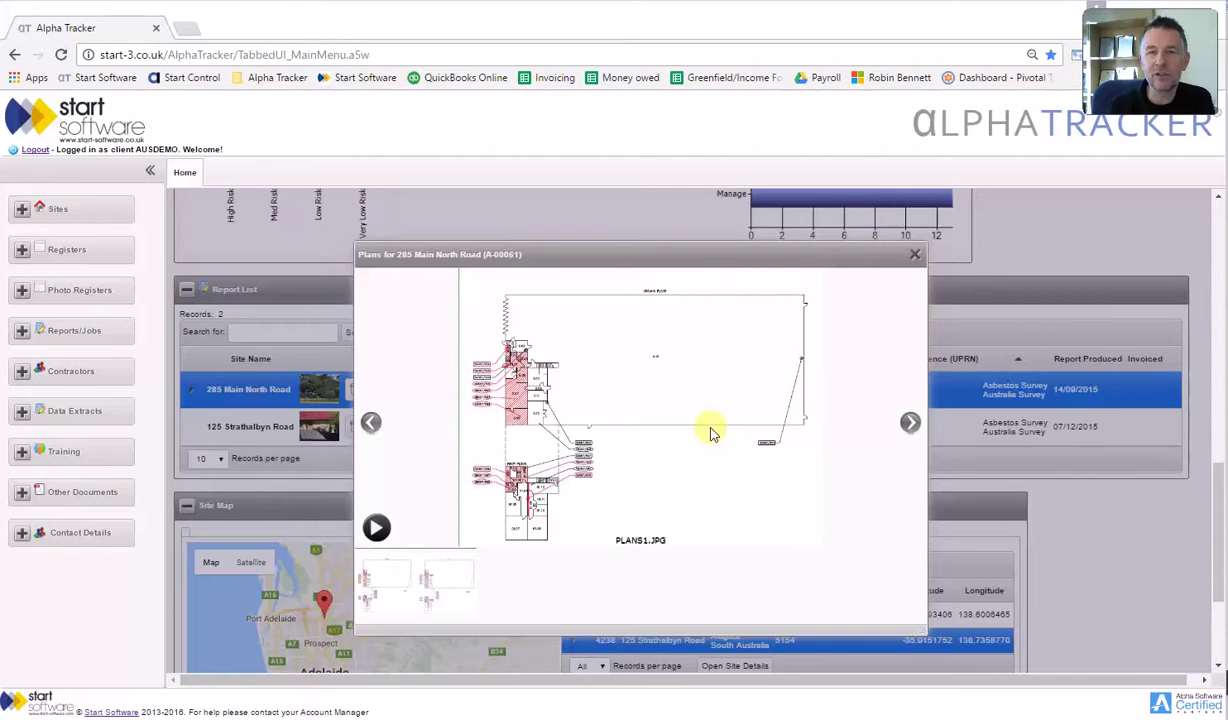
click(916, 258)
scroll(625, 288, down, 2)
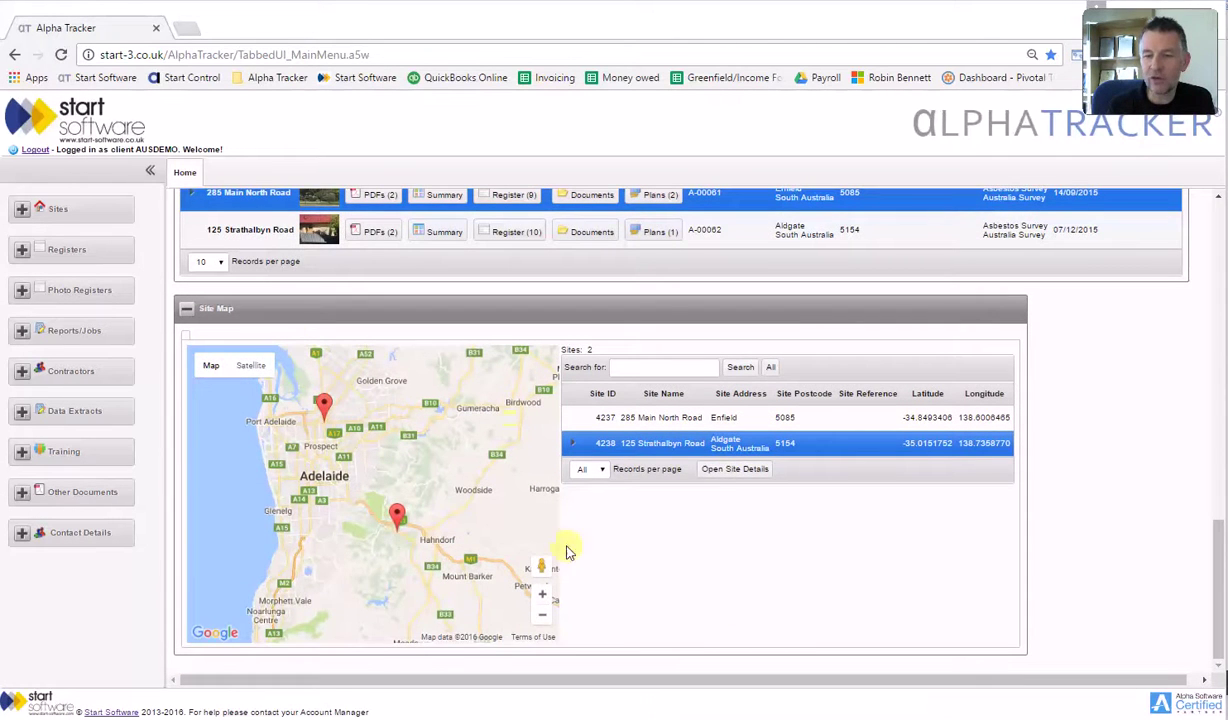
scroll(547, 501, up, 6)
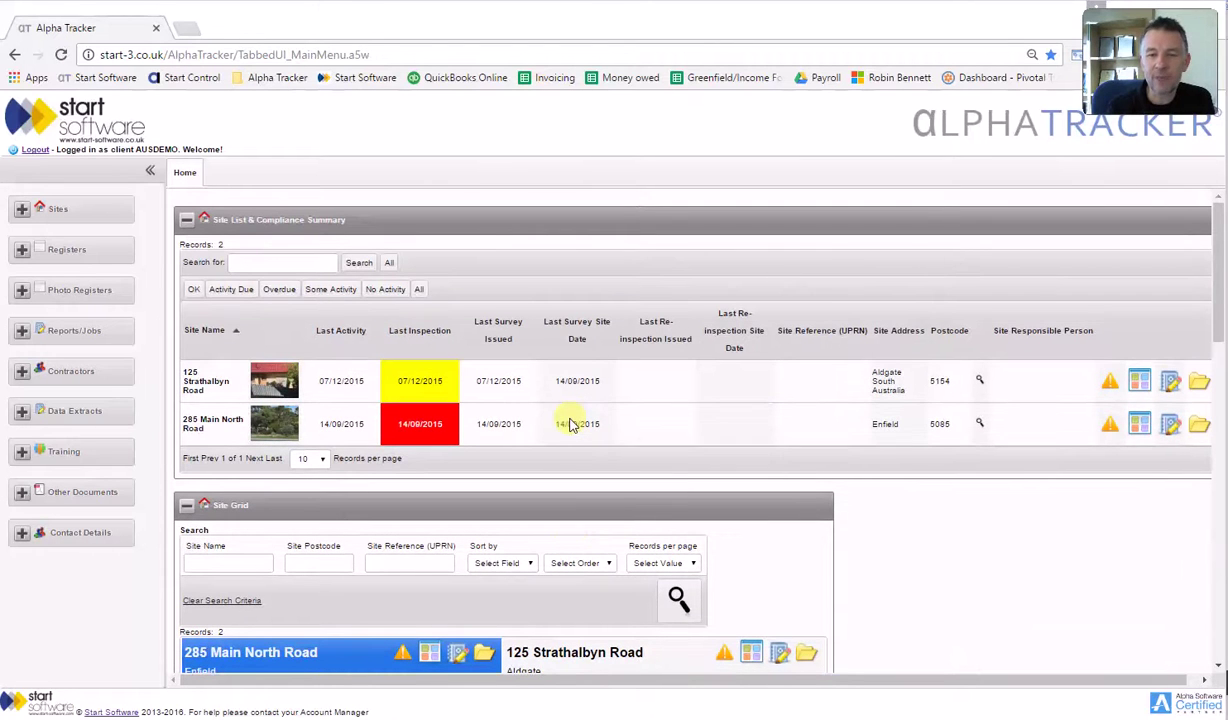
scroll(571, 424, down, 3)
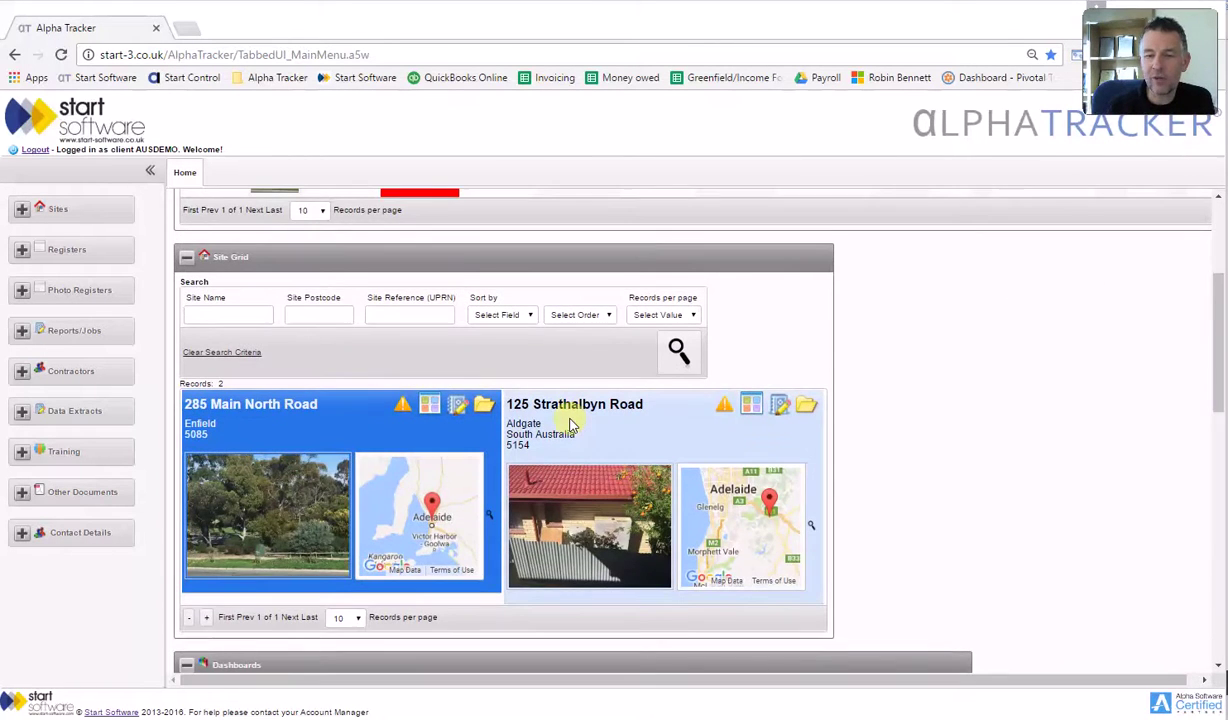
scroll(580, 426, down, 1)
scroll(583, 427, up, 4)
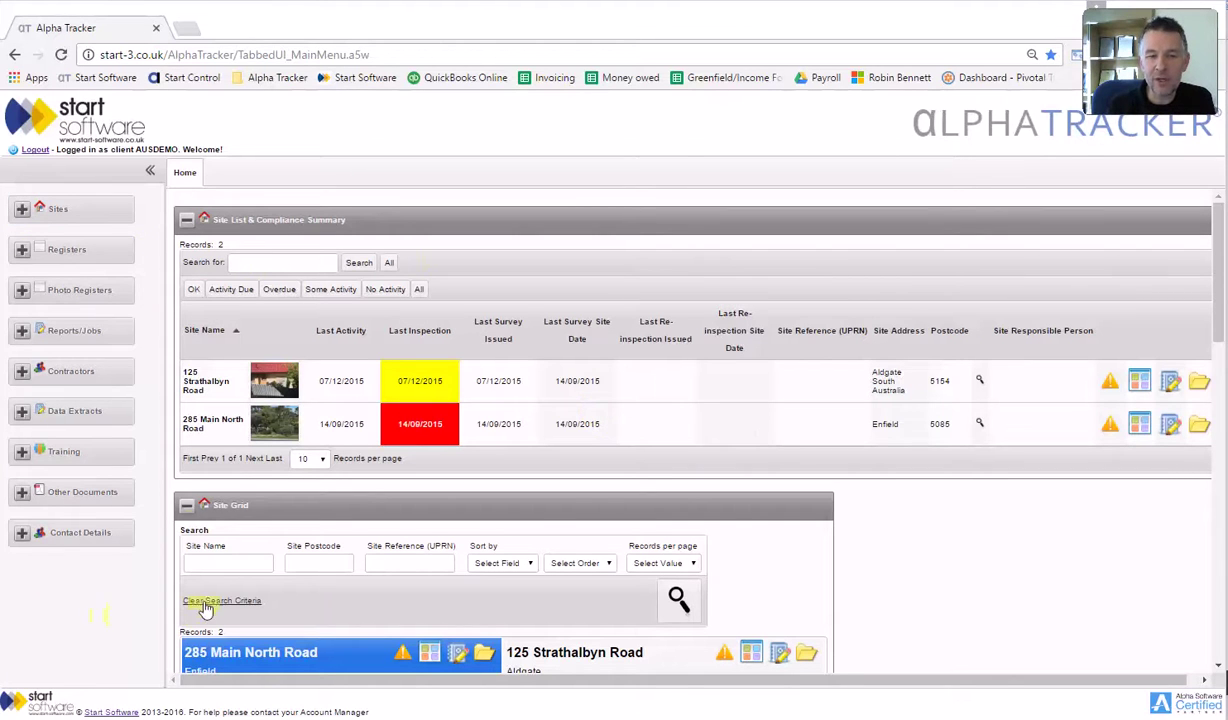
- Expand the Sites section, view the Asbestos Register, and close it along with the Registers section
click(104, 210)
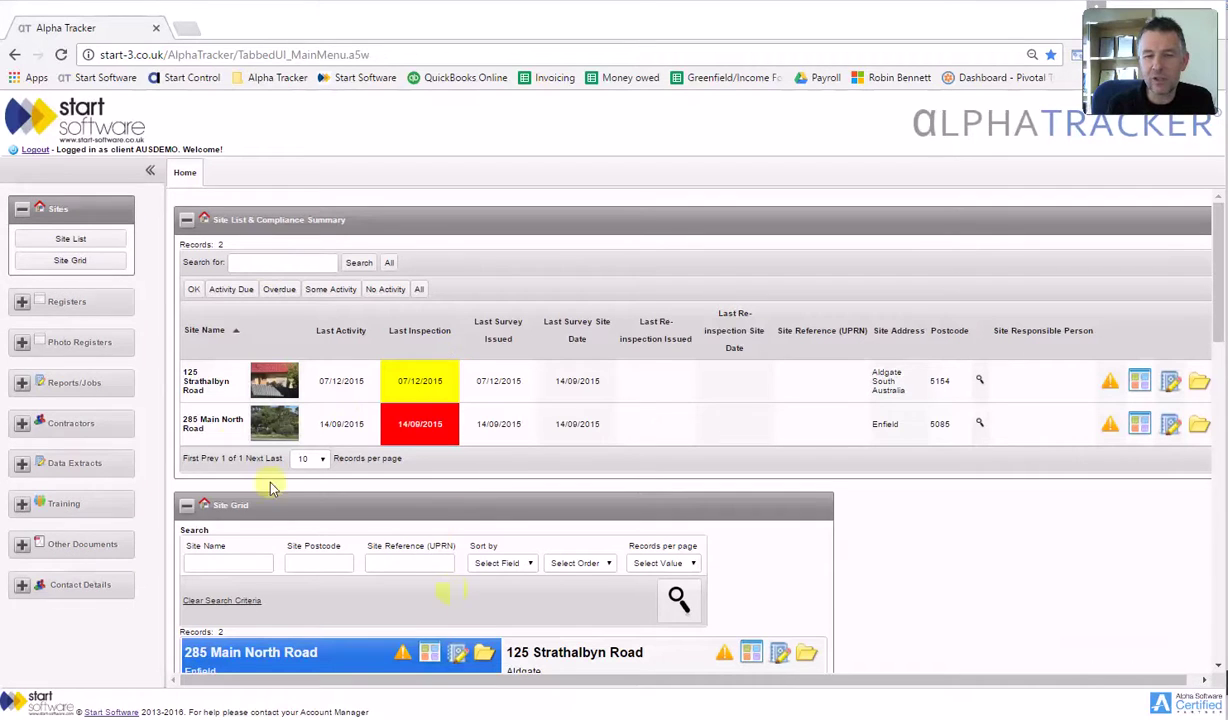
click(103, 301)
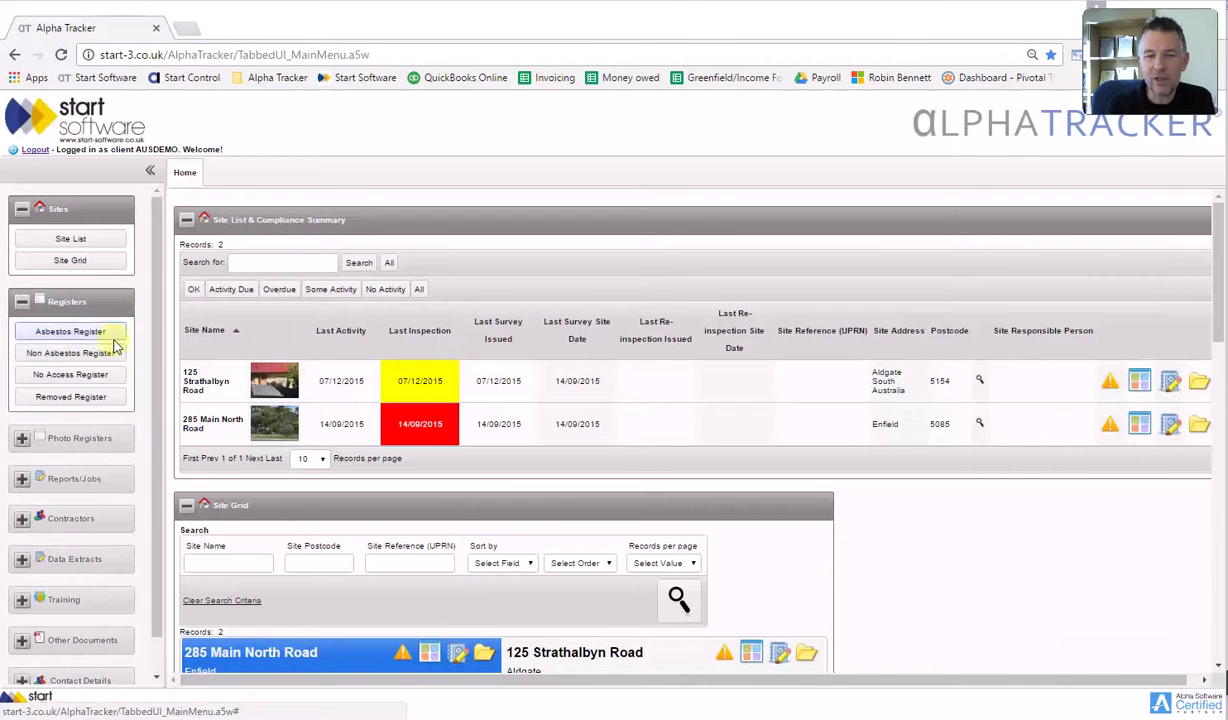
click(79, 335)
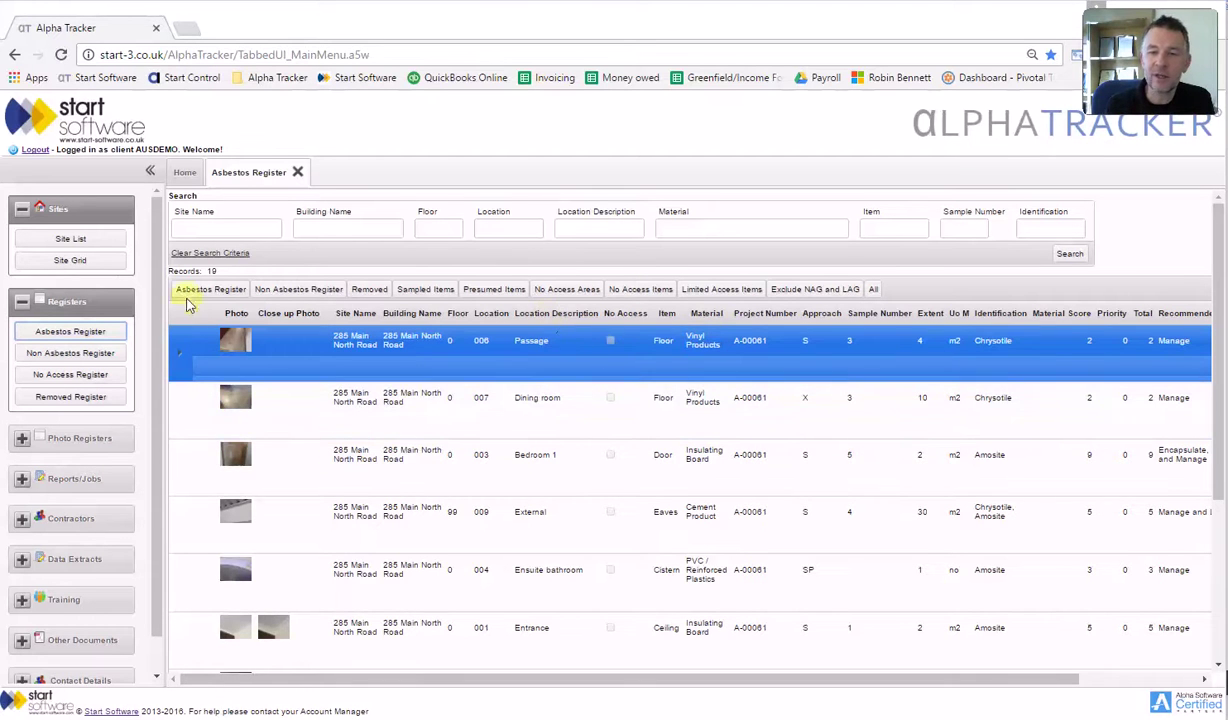
click(297, 172)
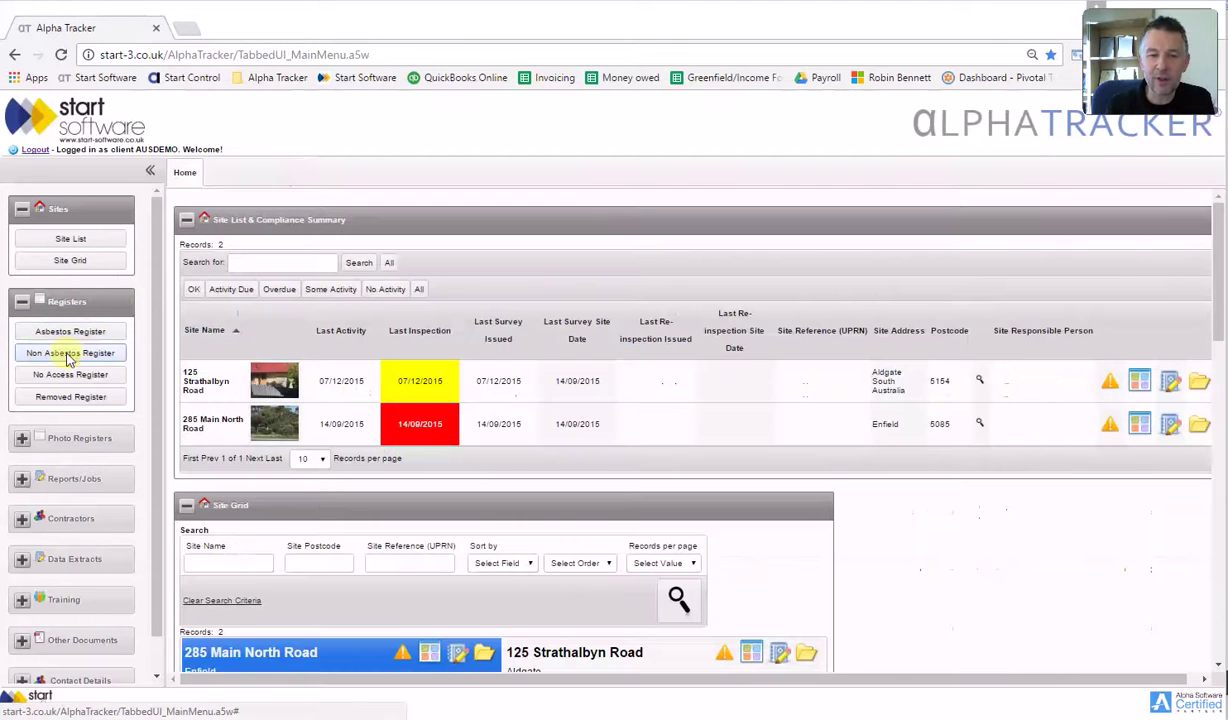
click(60, 300)
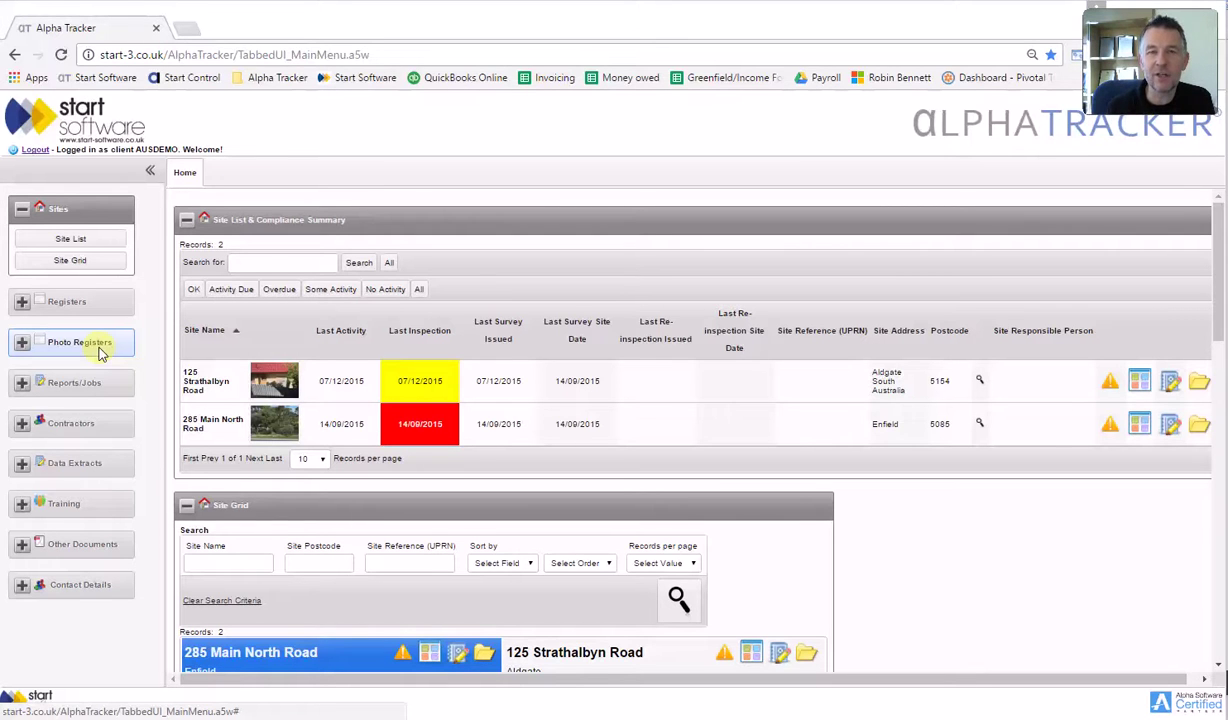
- View the options available under Contractors and Data Extracts, collapsing each section after viewing it
click(104, 435)
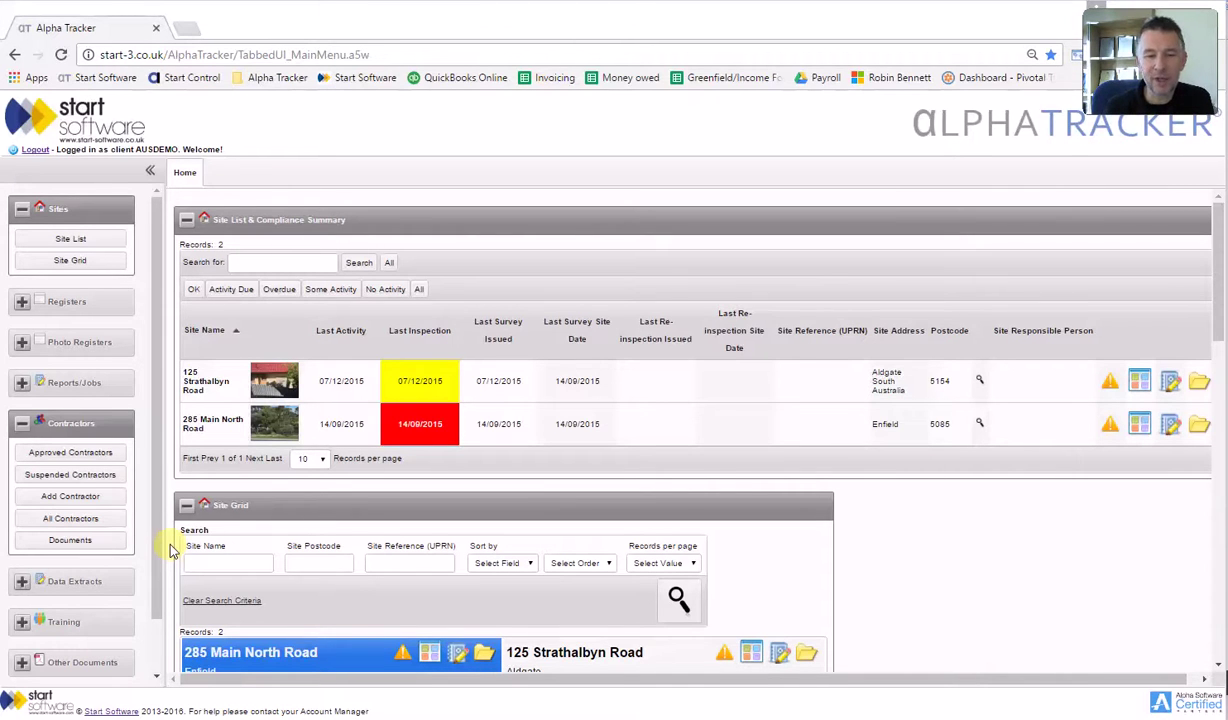
click(35, 421)
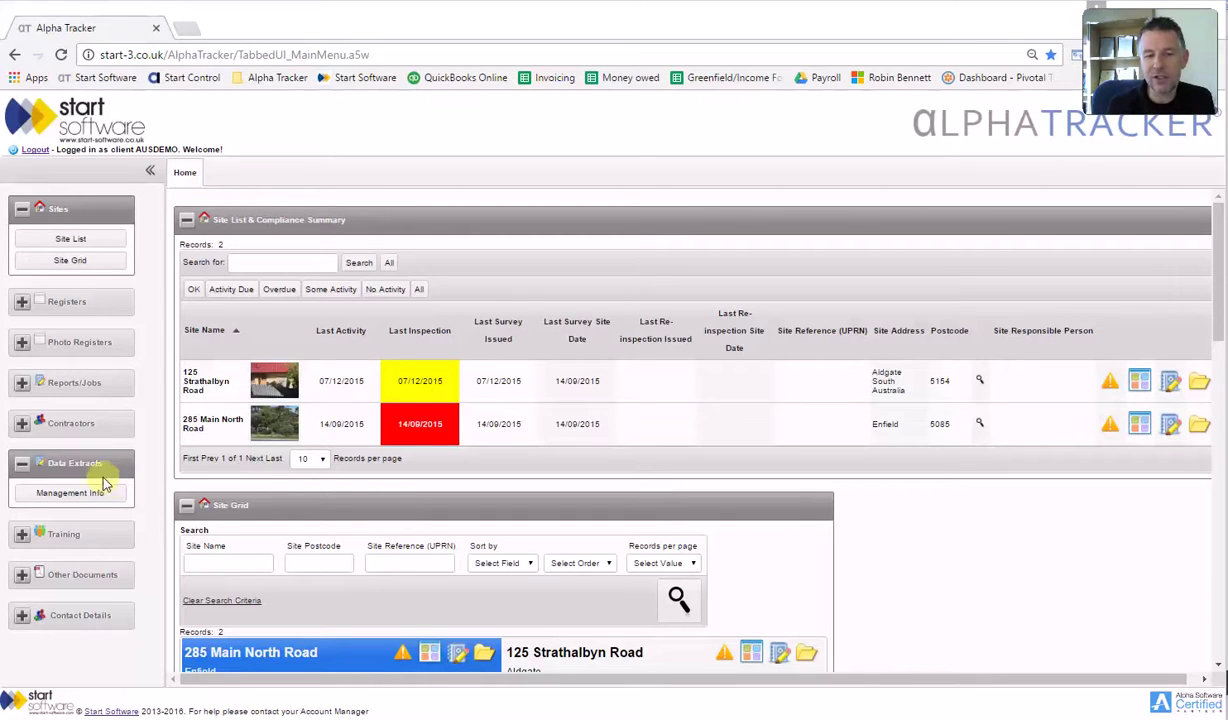
click(14, 464)
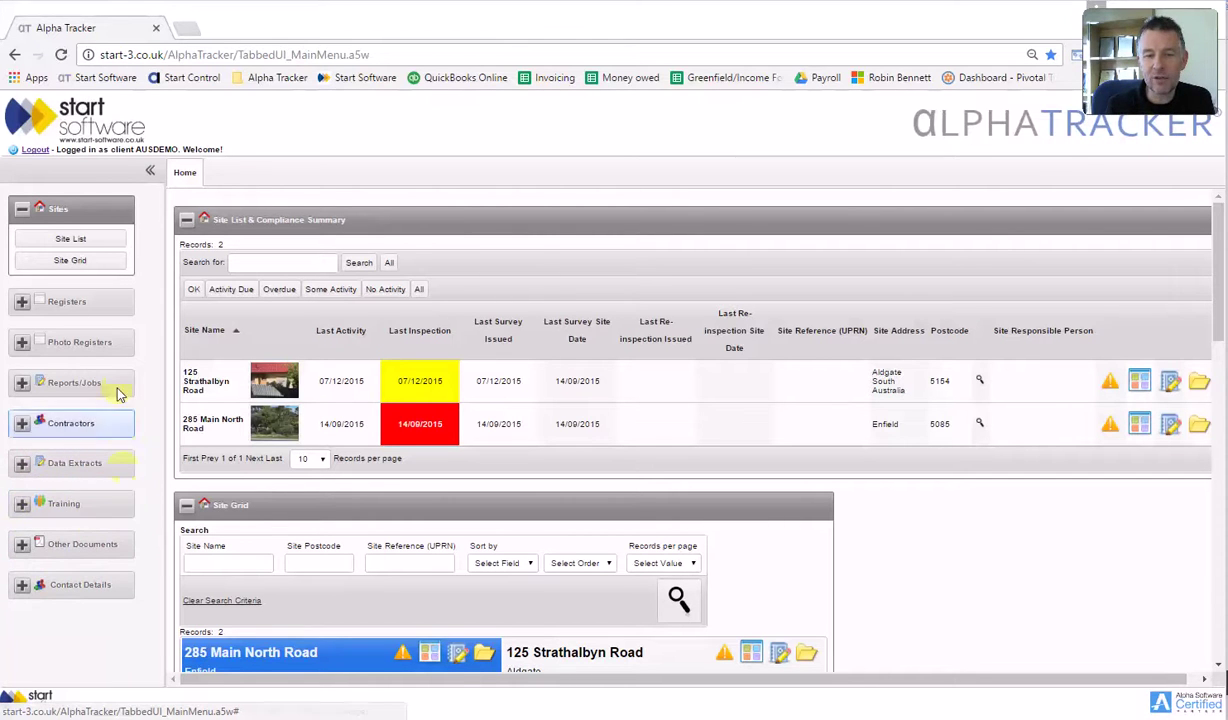
- View the options available under Training, Other Documents and Contact Details, collapsing each section after viewing it
click(115, 506)
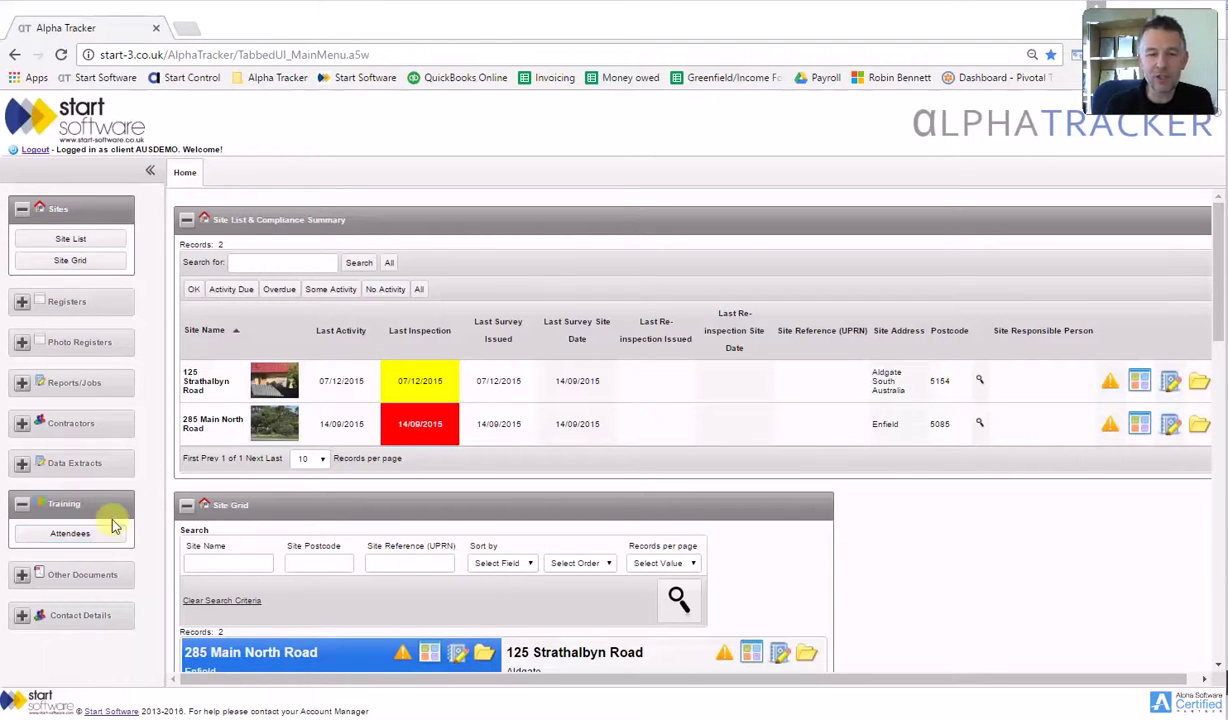
click(40, 503)
click(82, 552)
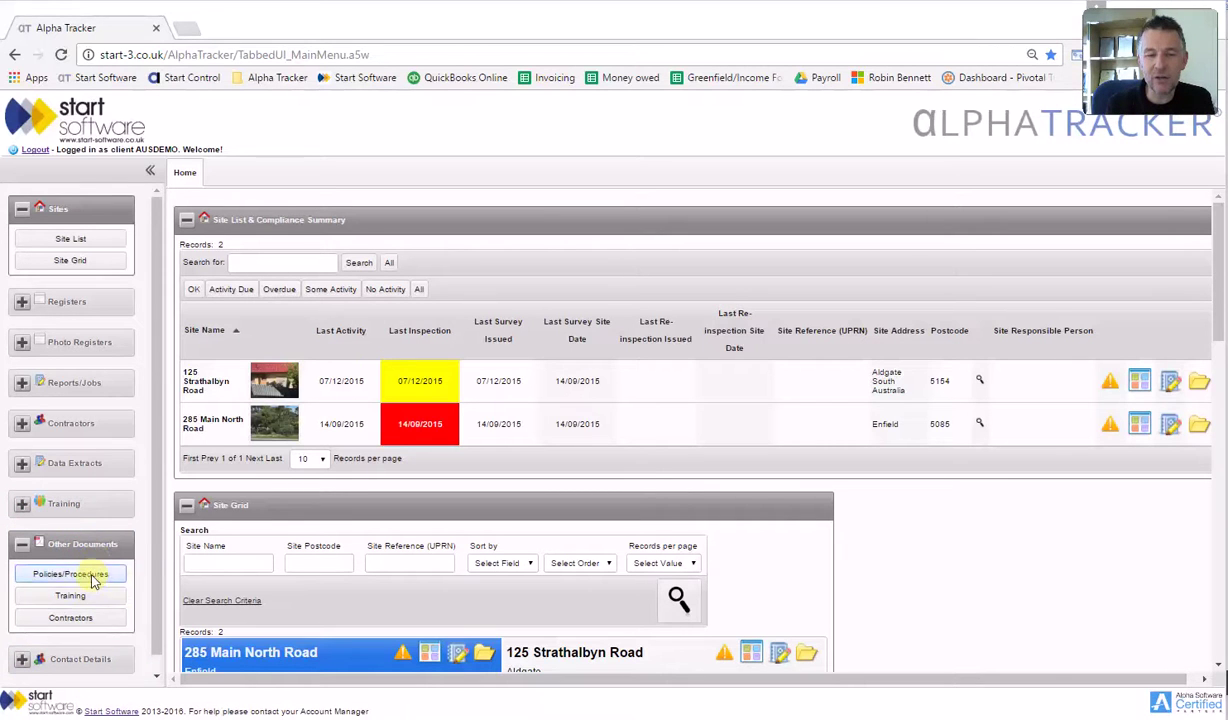
scroll(85, 560, down, 1)
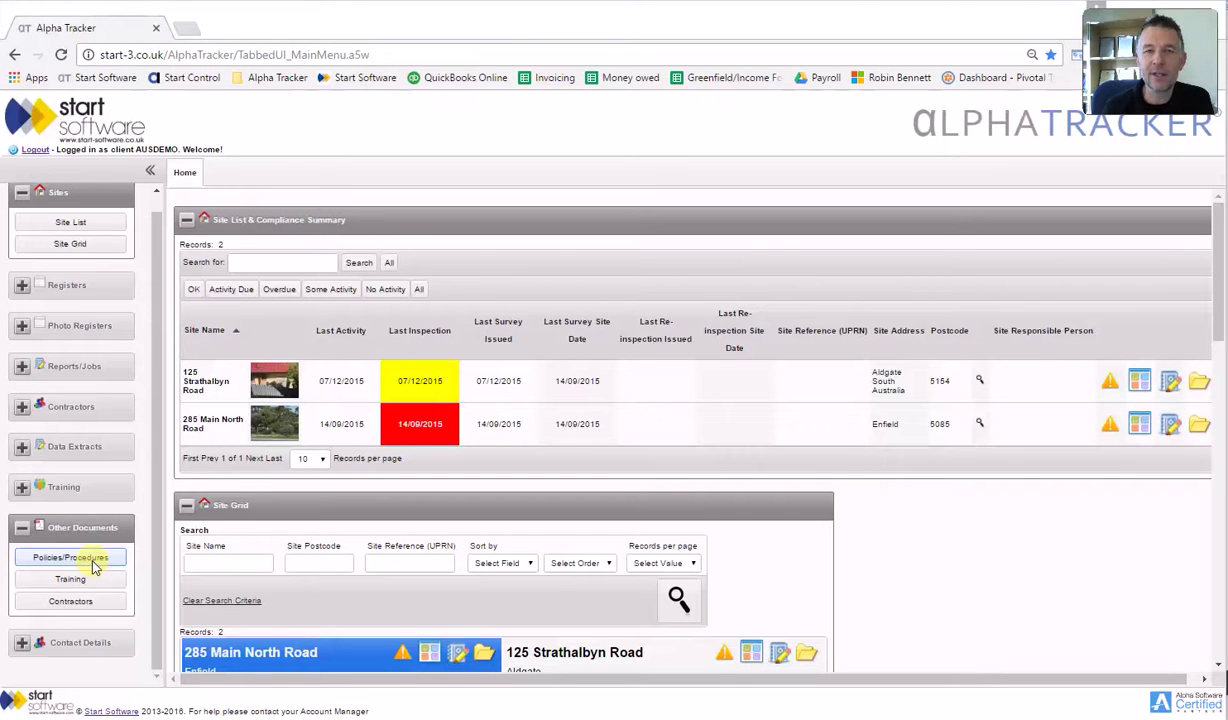
click(22, 527)
click(24, 585)
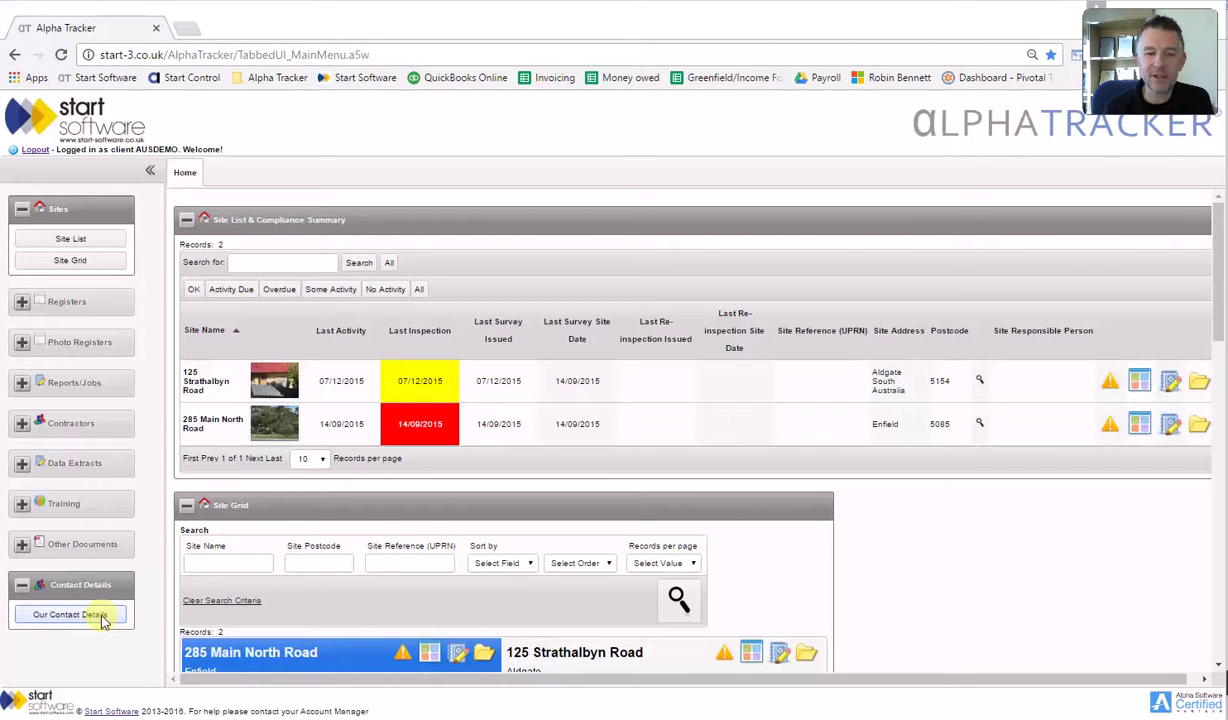
click(30, 584)
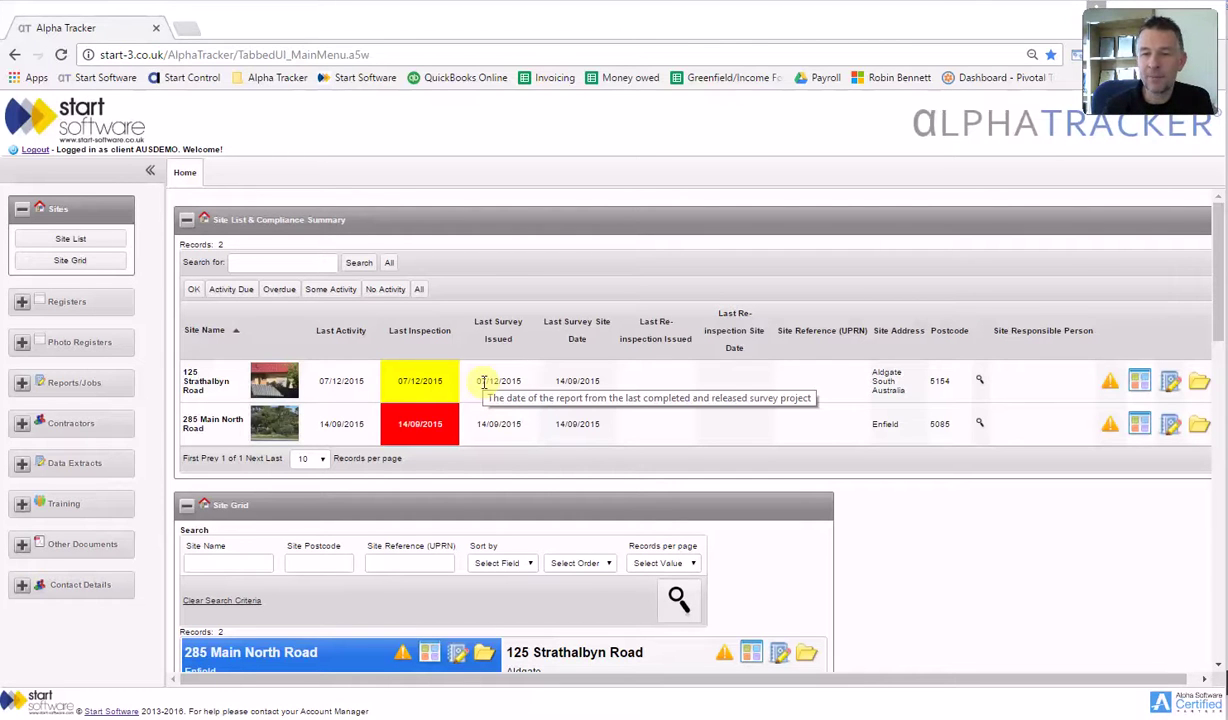
scroll(896, 556, down, 3)
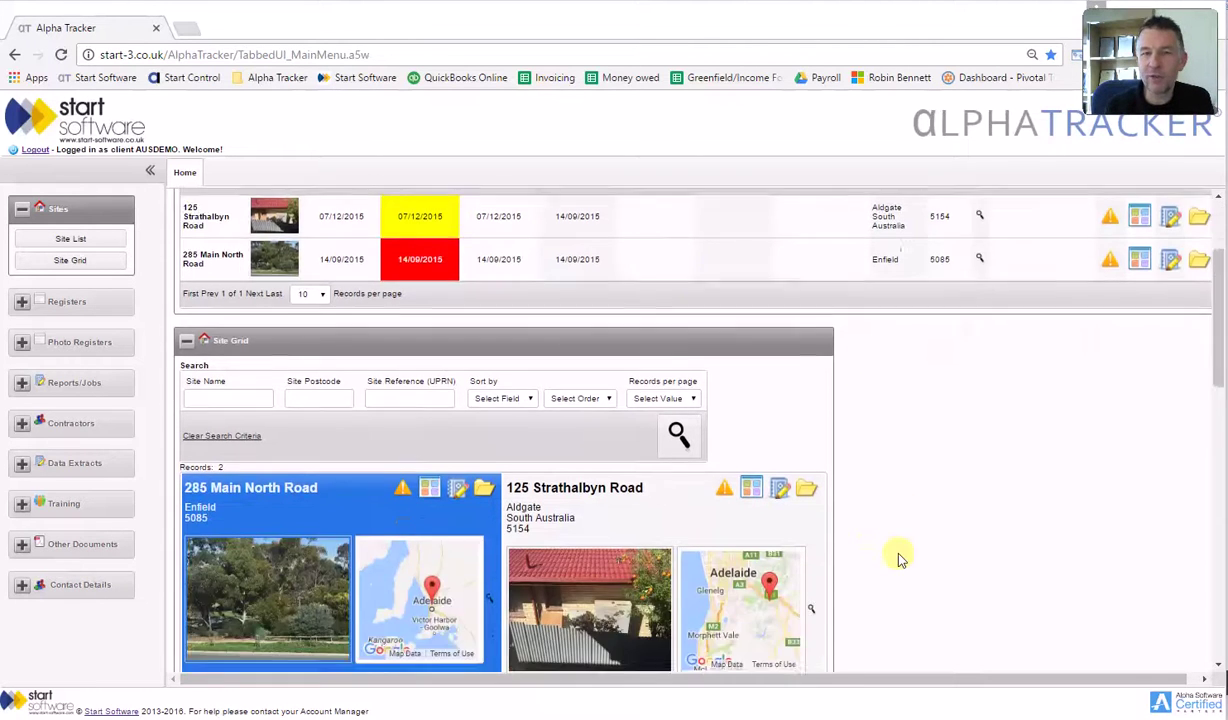
scroll(880, 520, down, 1)
scroll(950, 505, down, 2)
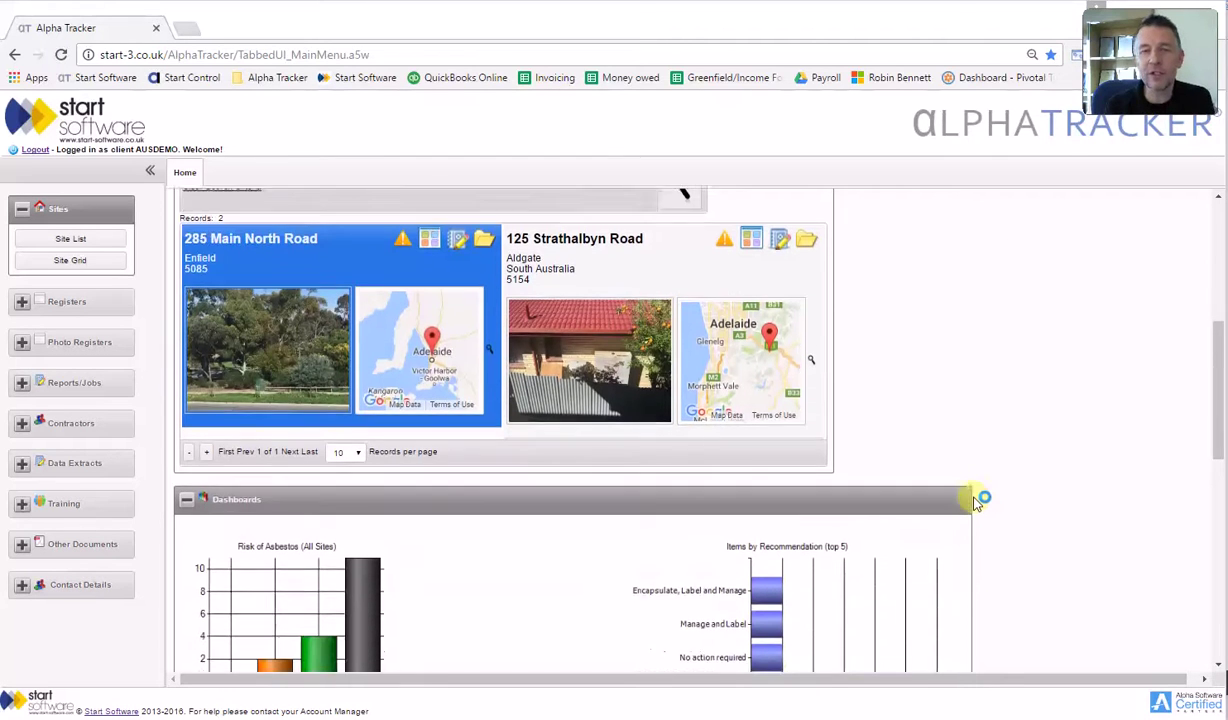